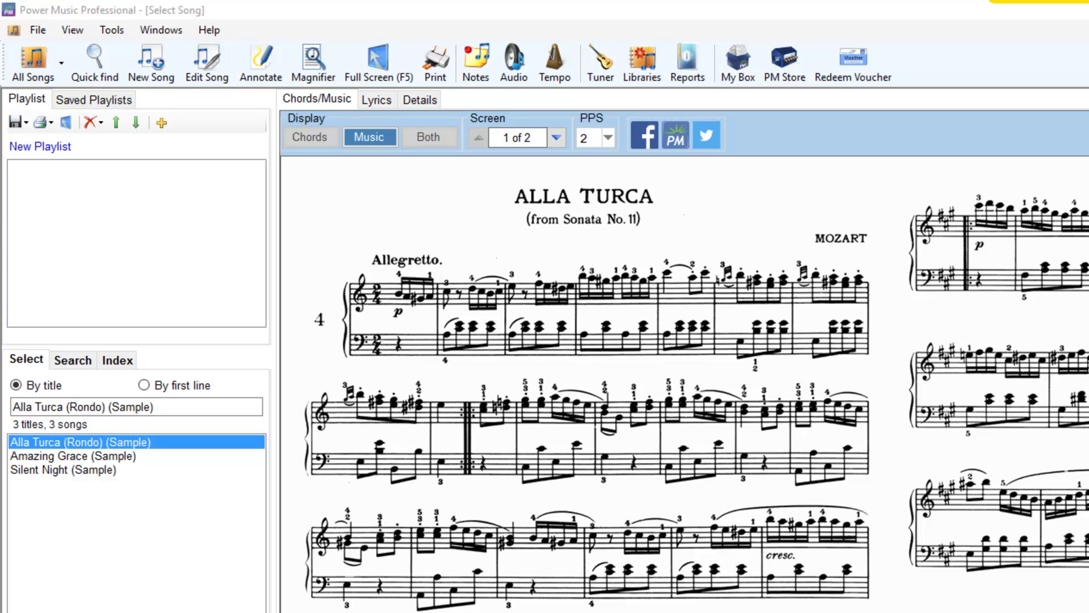
Step: Start a Multiple PDF import of one song per file from a whole folder, letting the song window close
click(33, 23)
click(32, 25)
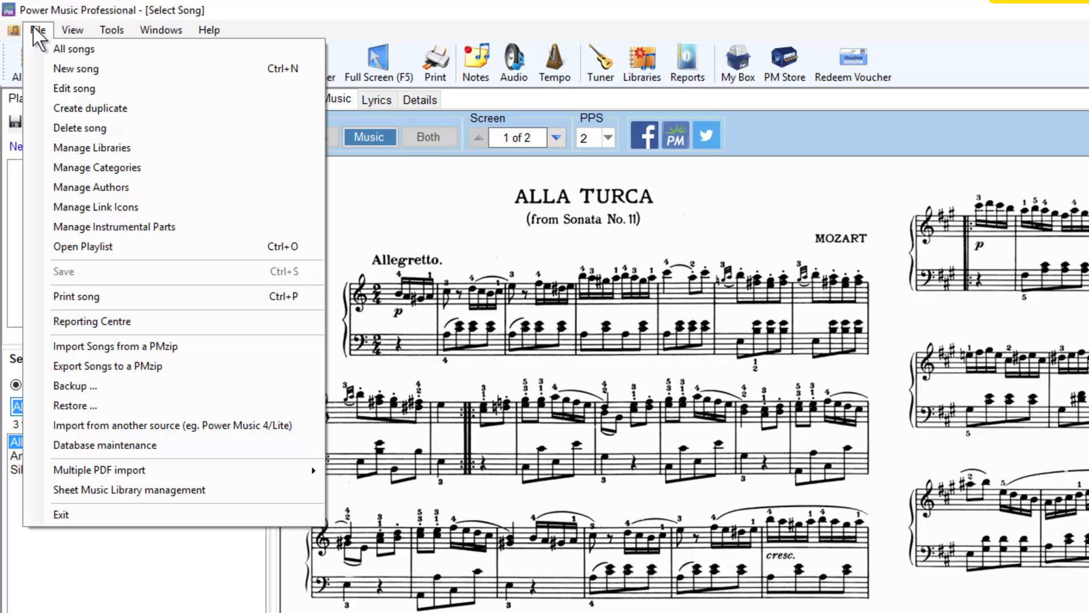
mouse_move(92, 469)
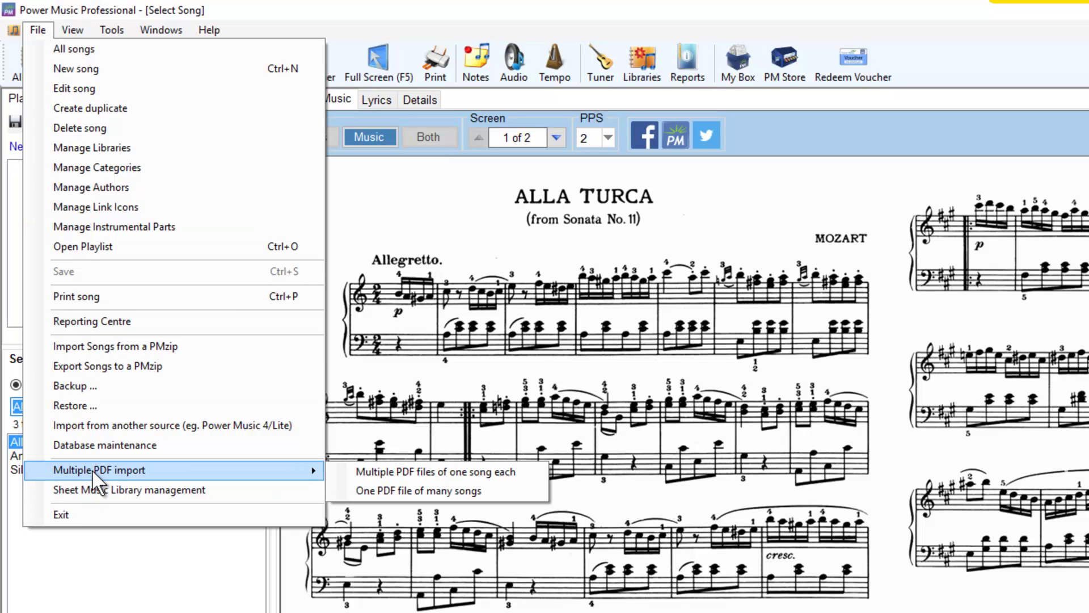
click(389, 472)
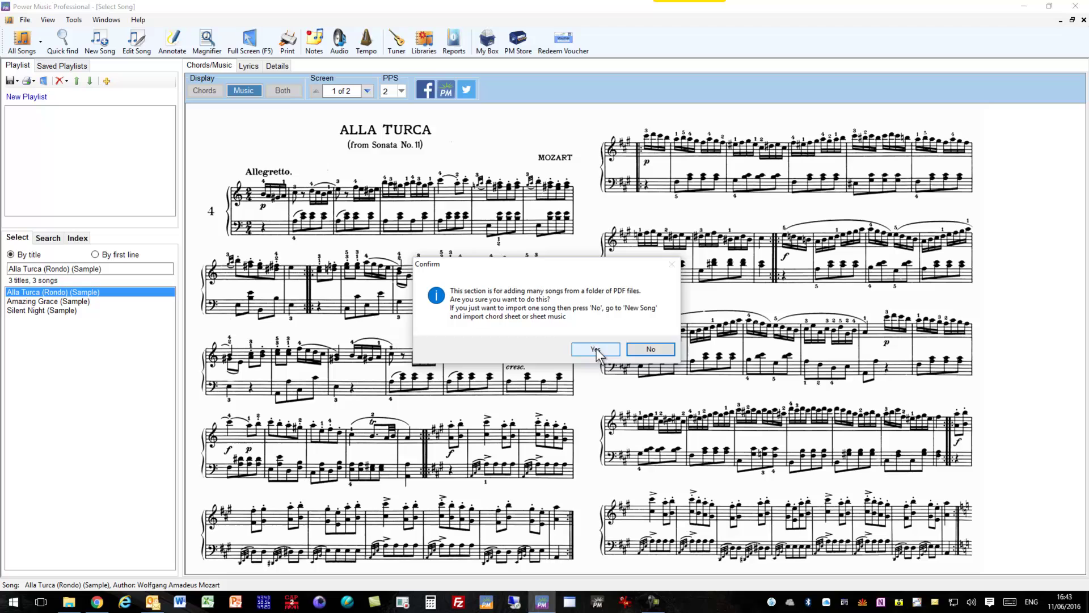
click(686, 406)
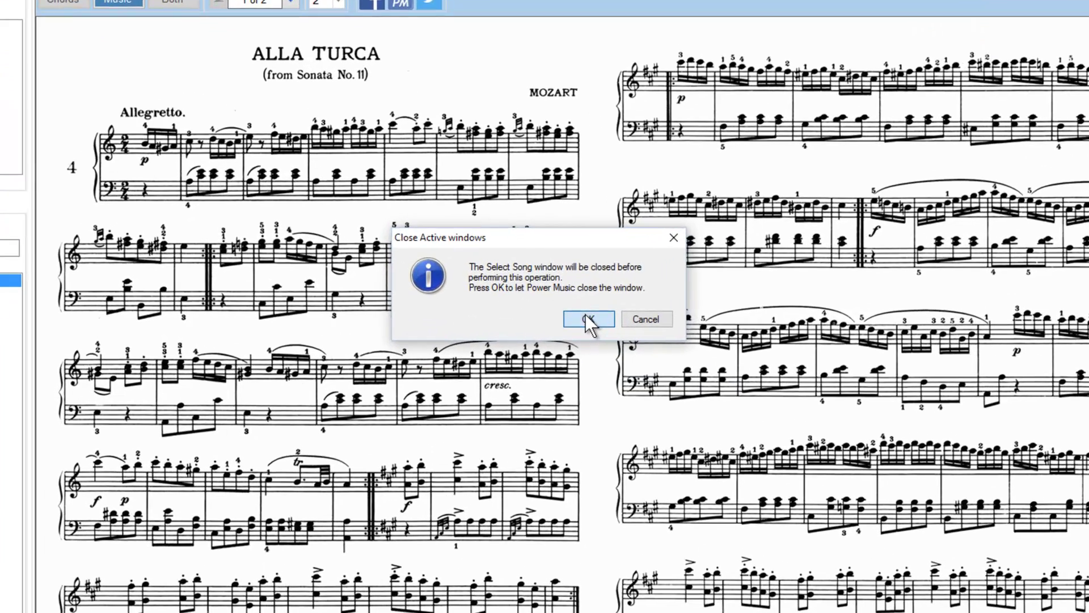
click(580, 320)
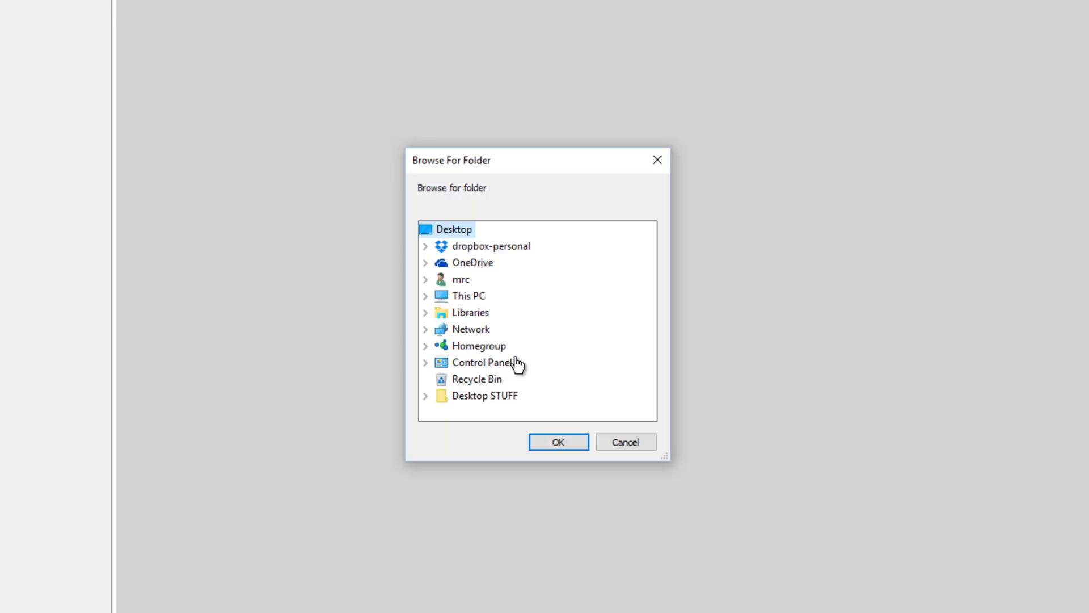
Step: Browse This PC > Redman Songbook DVD > files and select the sheet music folder
click(427, 295)
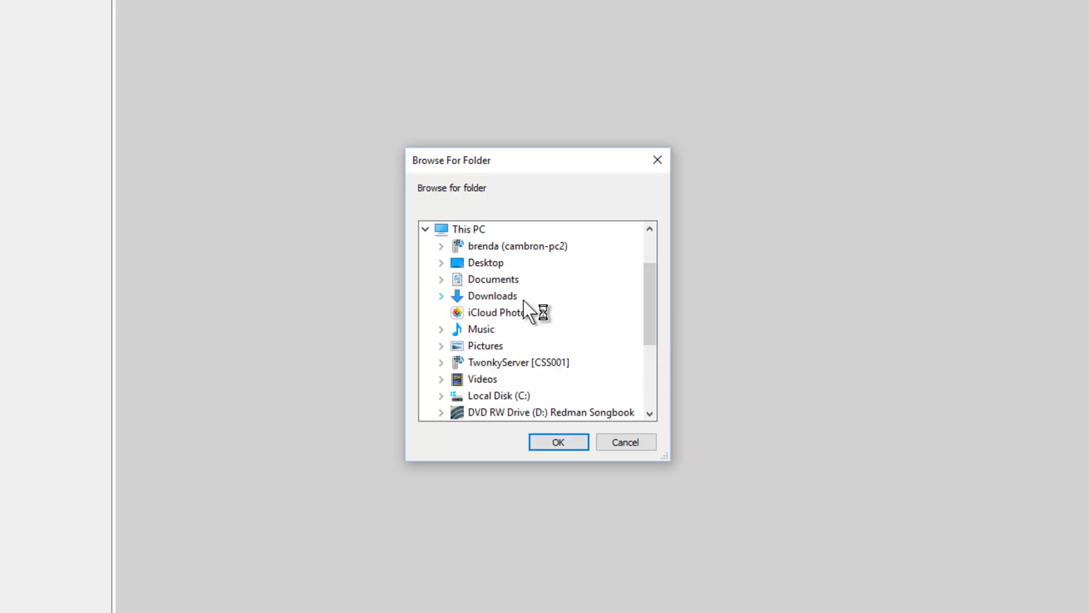
click(513, 414)
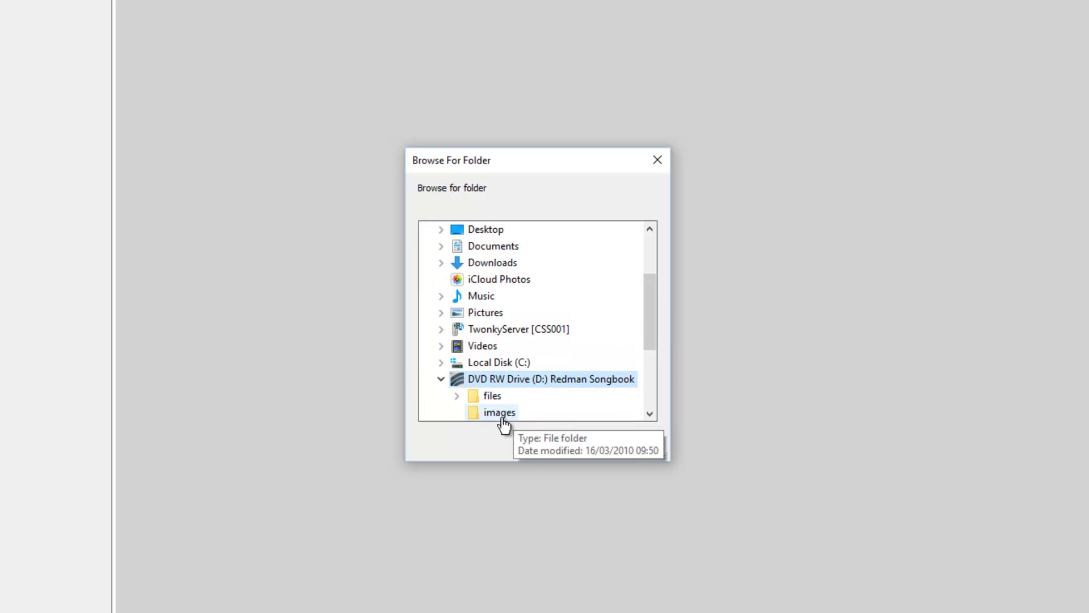
click(487, 398)
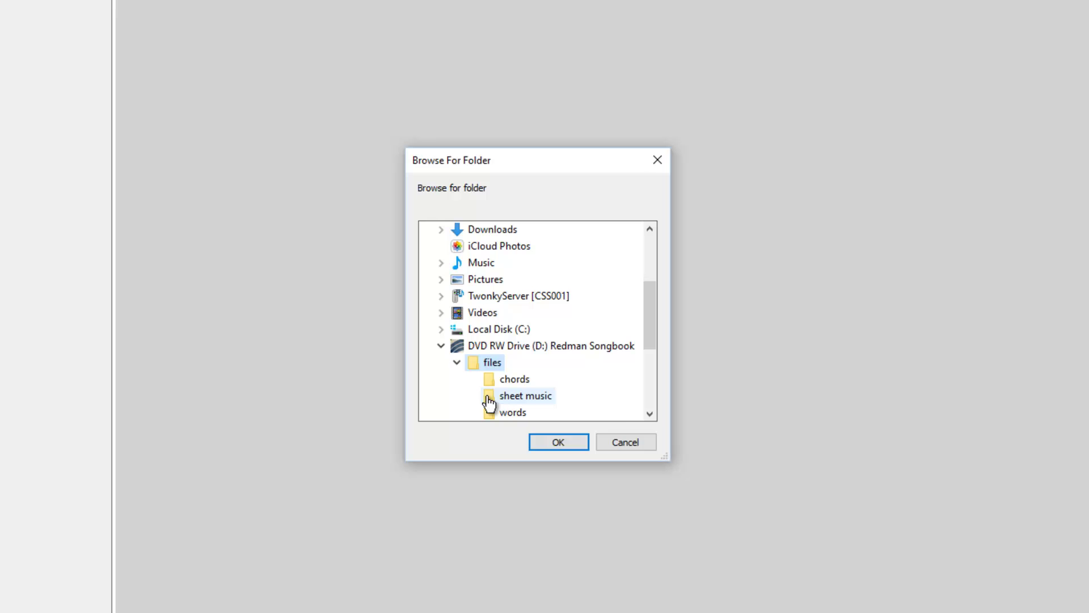
click(539, 397)
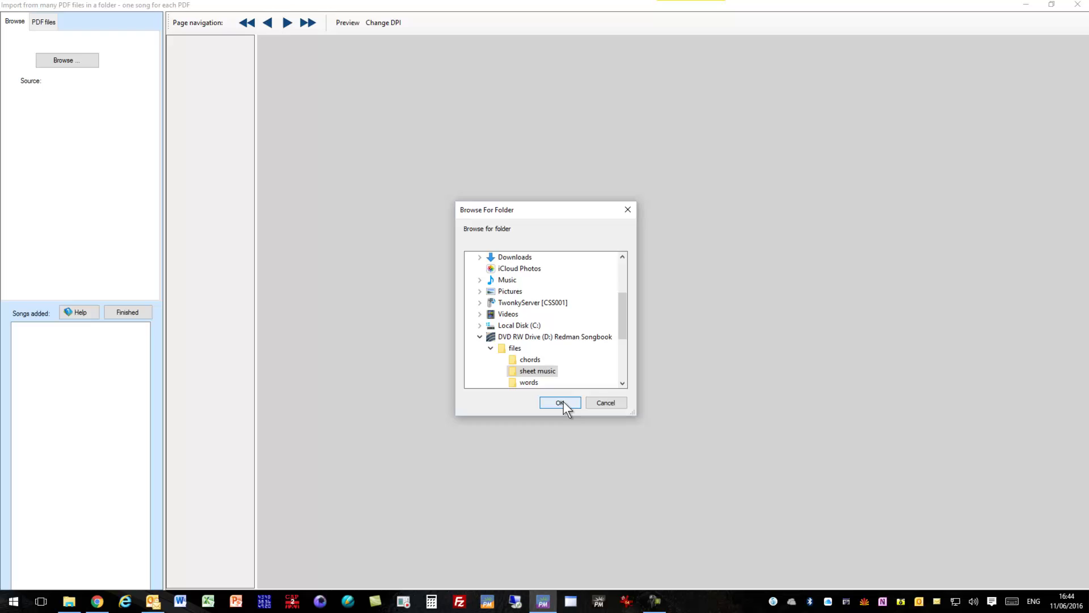
Step: Confirm sheet music as the source folder so its PDFs are listed for import
click(565, 402)
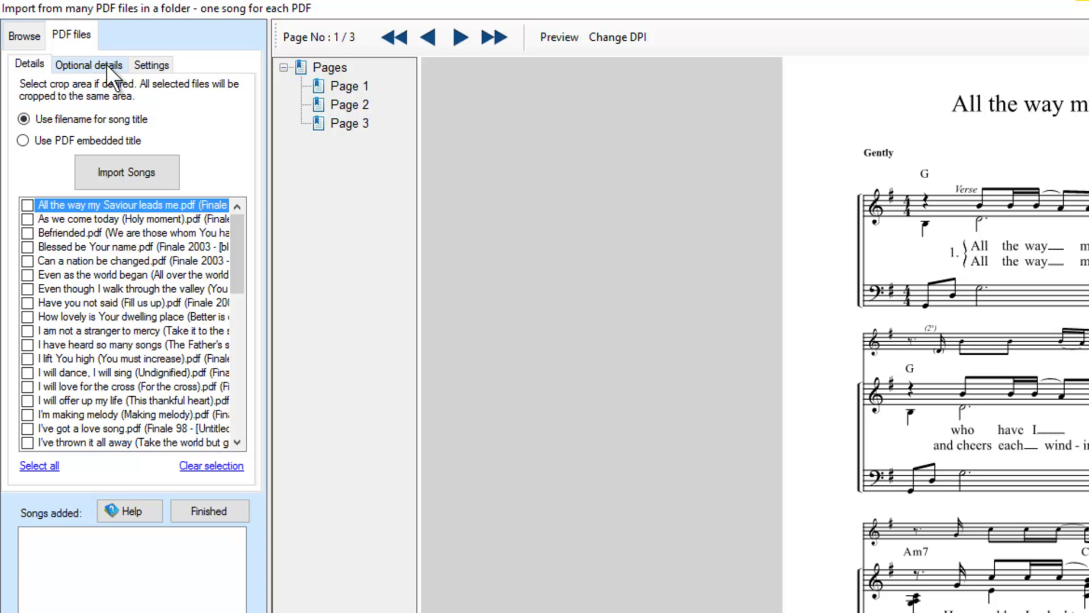
Step: Tick Befriended, Blessed be Your name and Can a nation be changed, then select all PDFs and show Optional details
mouse_move(237, 263)
mouse_down()
mouse_move(238, 416)
mouse_move(236, 260)
mouse_up()
click(27, 233)
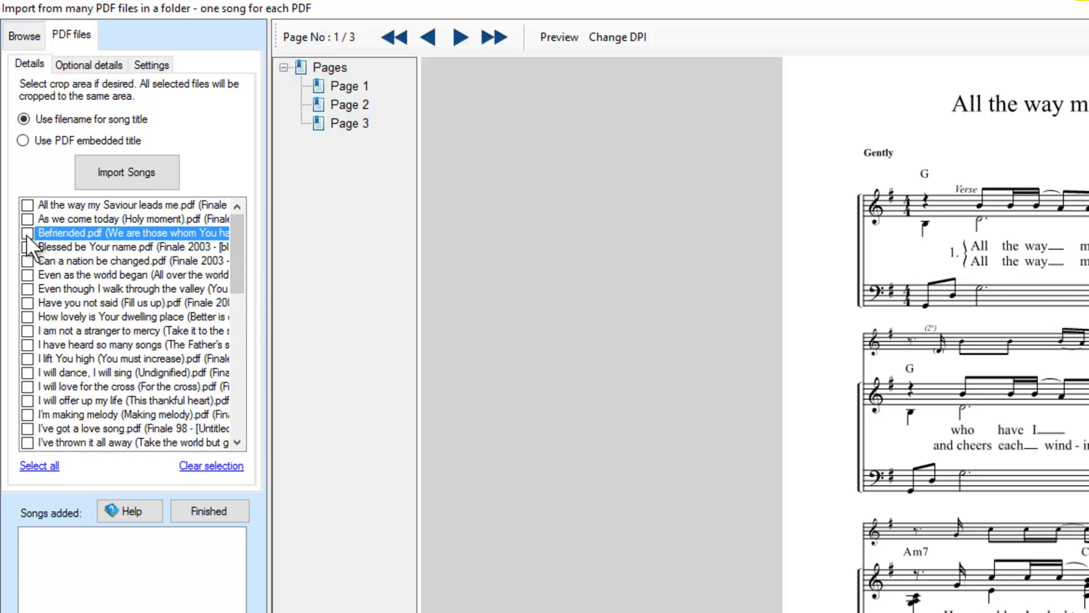
click(28, 246)
click(28, 260)
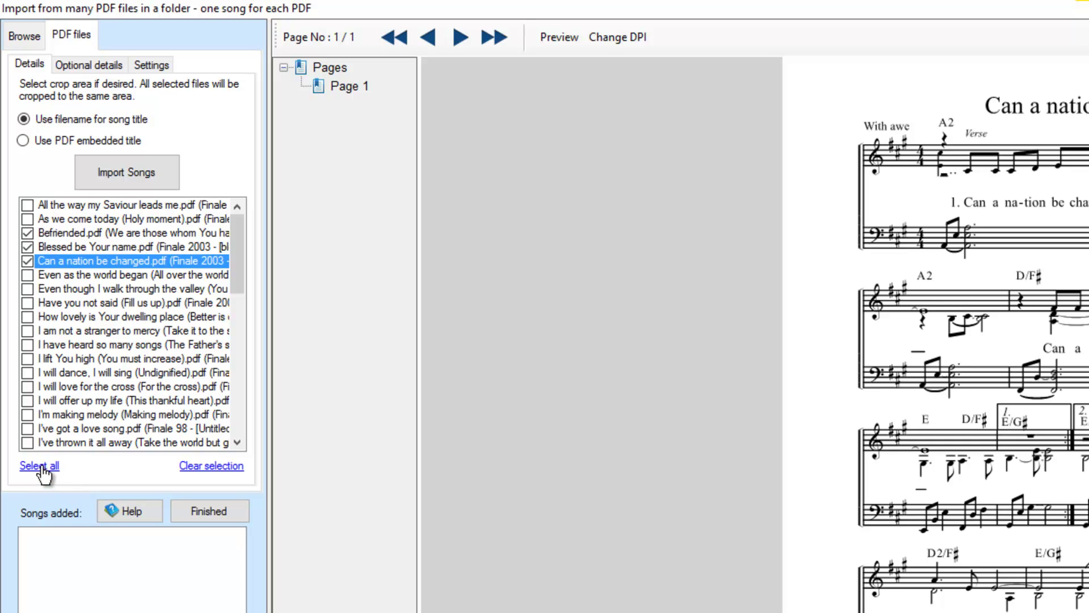
click(41, 465)
click(88, 63)
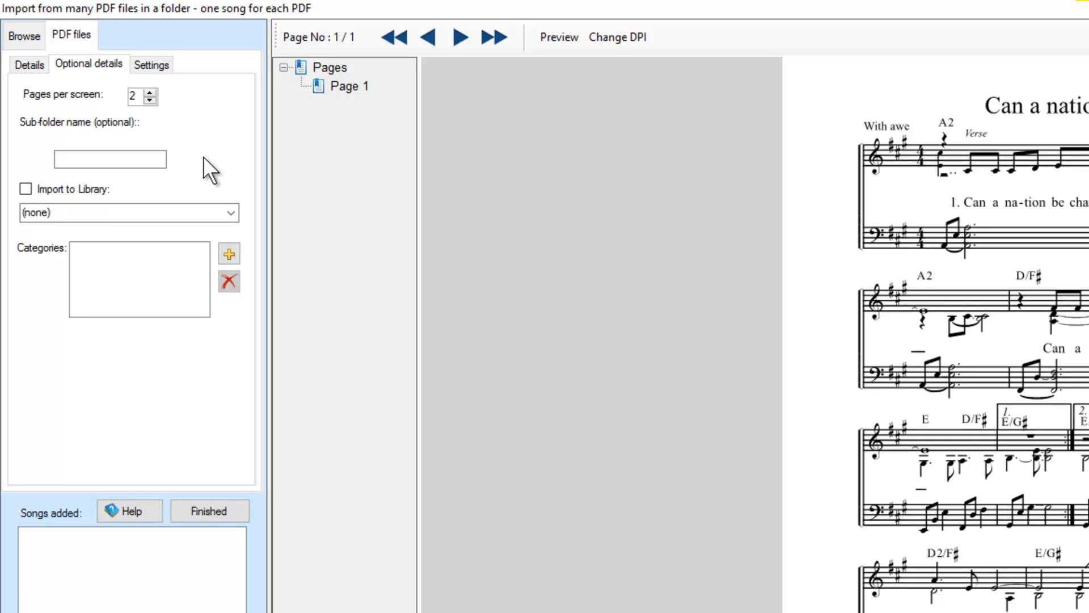
Step: Import into the Matt Redman library with Worship added as the category
click(25, 190)
click(233, 216)
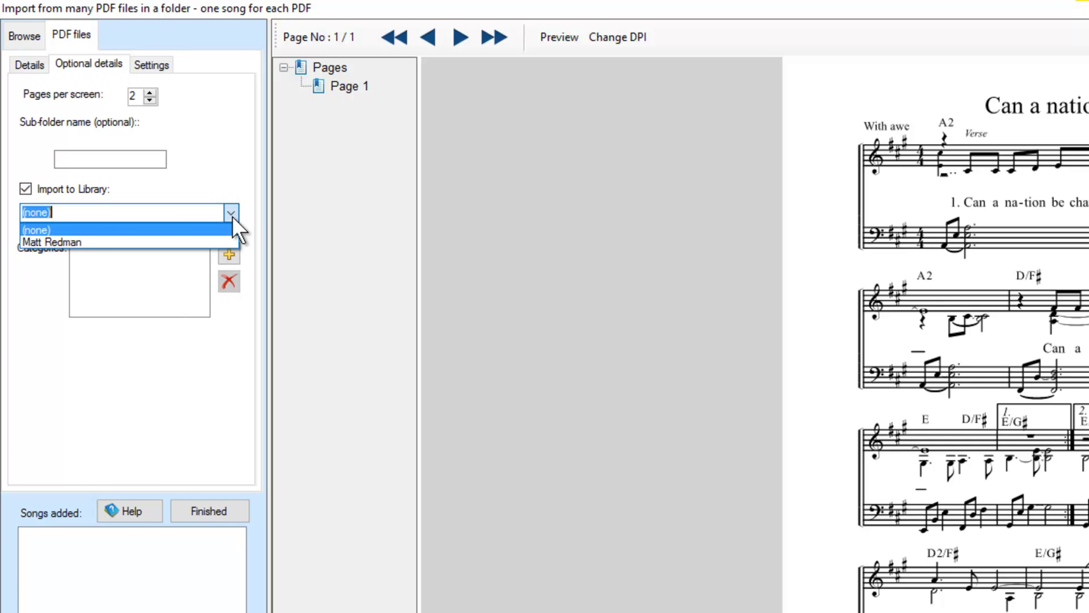
click(70, 241)
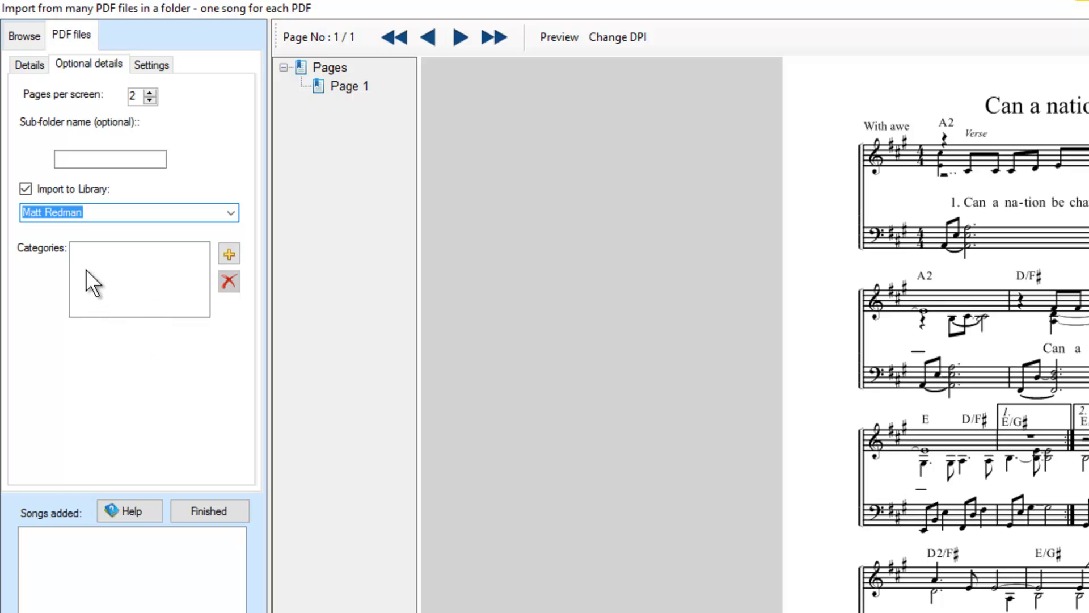
click(230, 255)
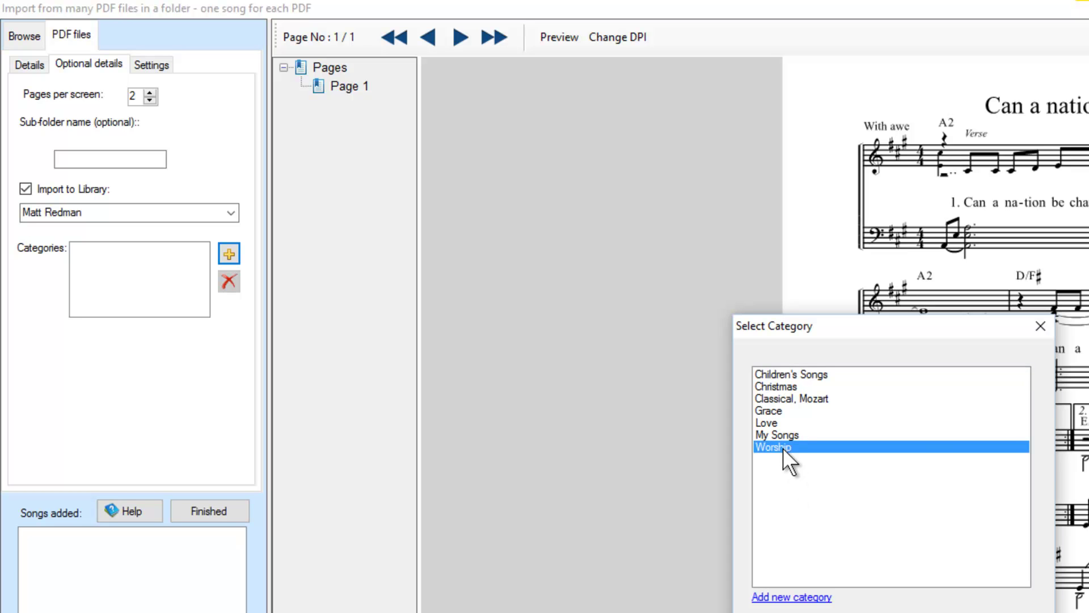
key(Return)
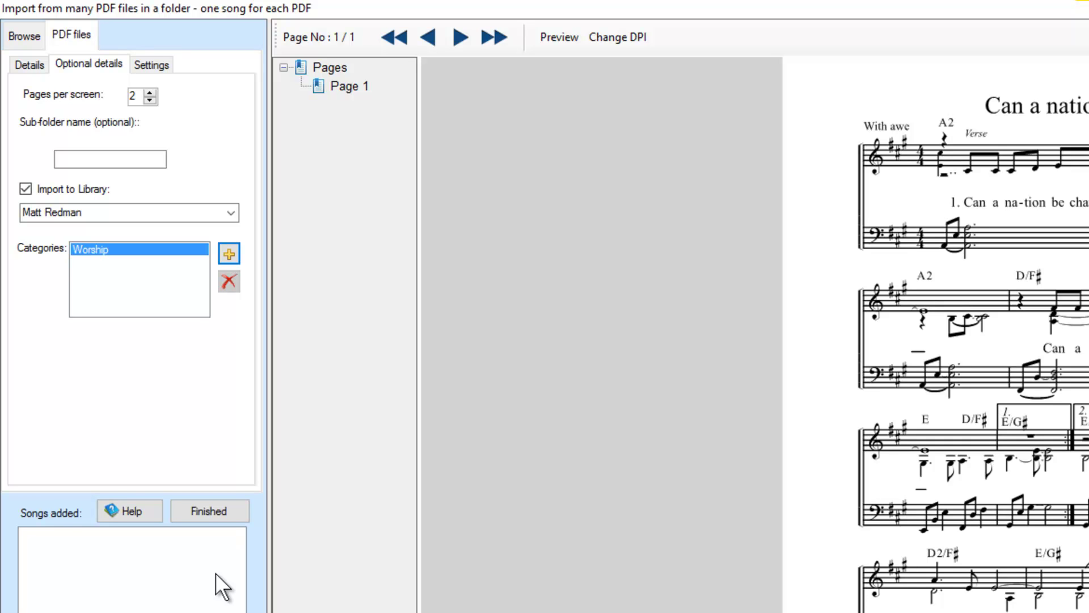
Step: Review the import image settings: 150 DPI, Grayscale, softening 3
click(150, 61)
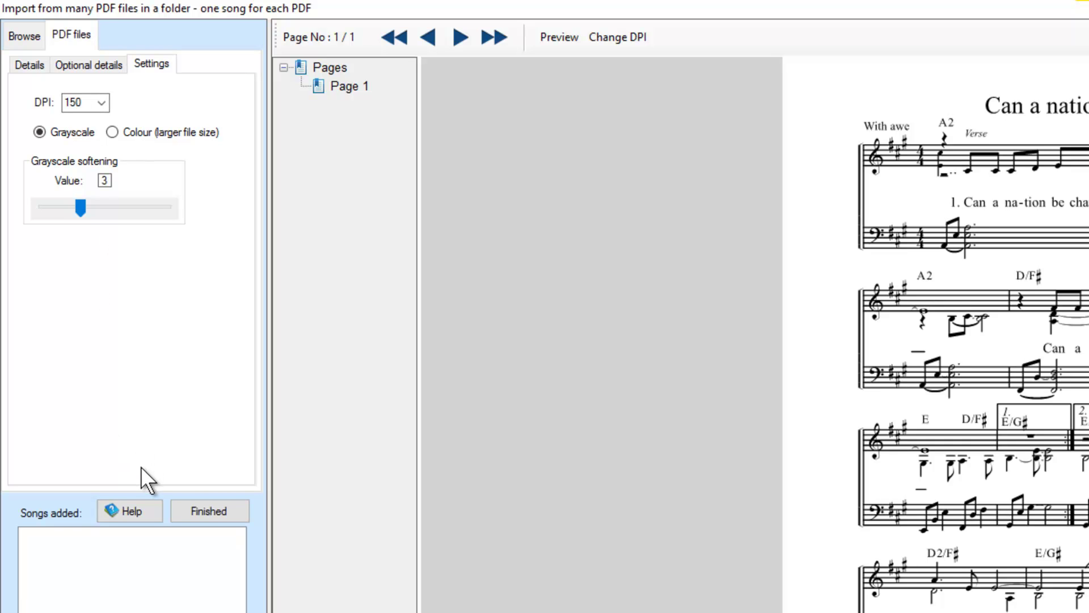
key(Tab)
Step: Import all the checked PDFs as songs from the Details tab
click(28, 64)
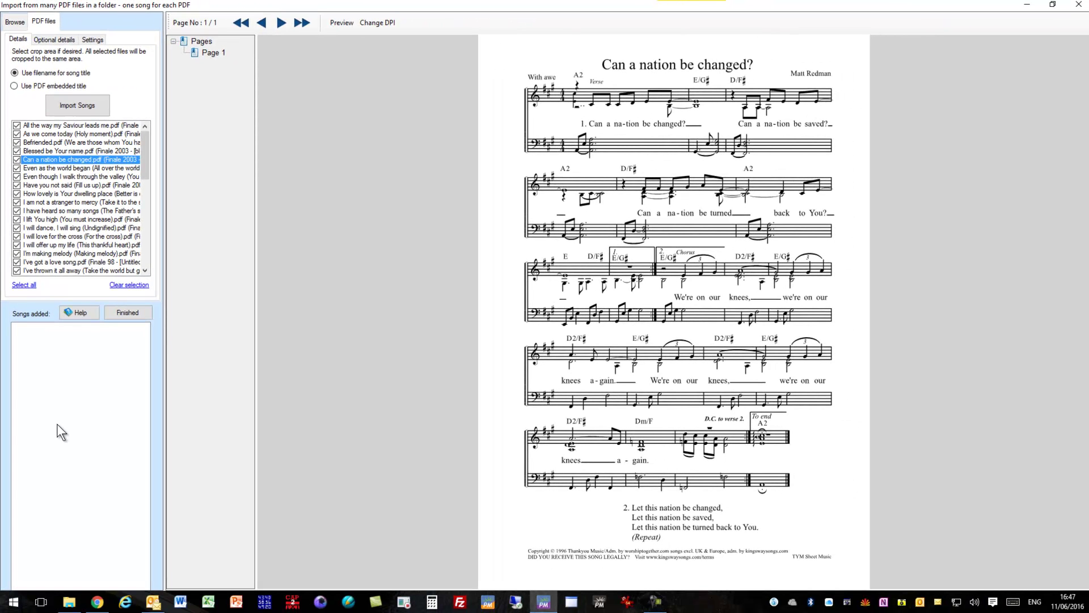
click(86, 105)
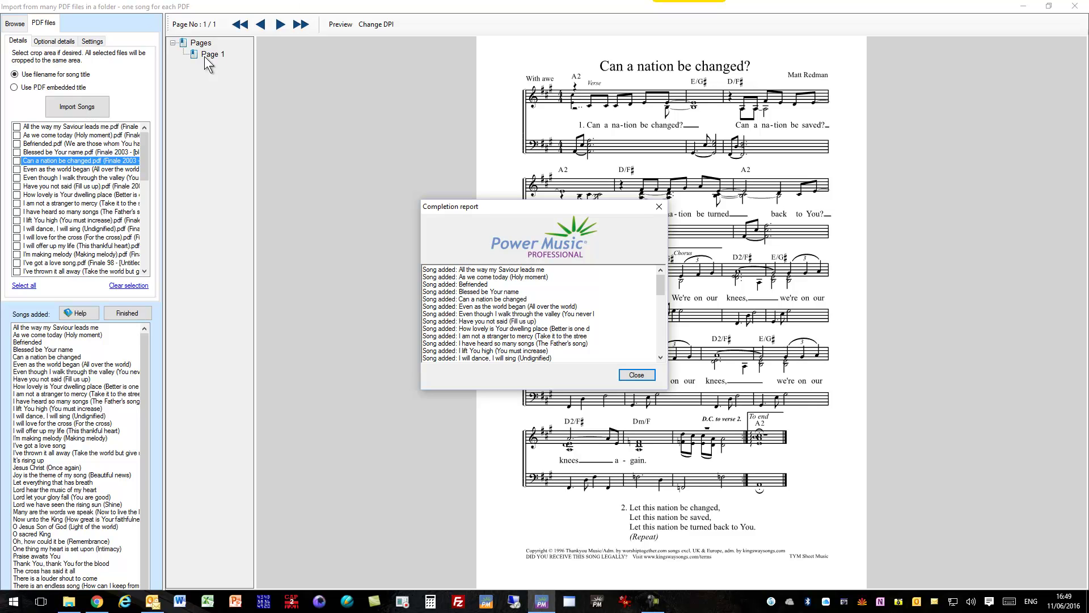
Step: Dismiss the completion report and scroll the main song list, now holding 53 songs
drag(658, 281, 671, 361)
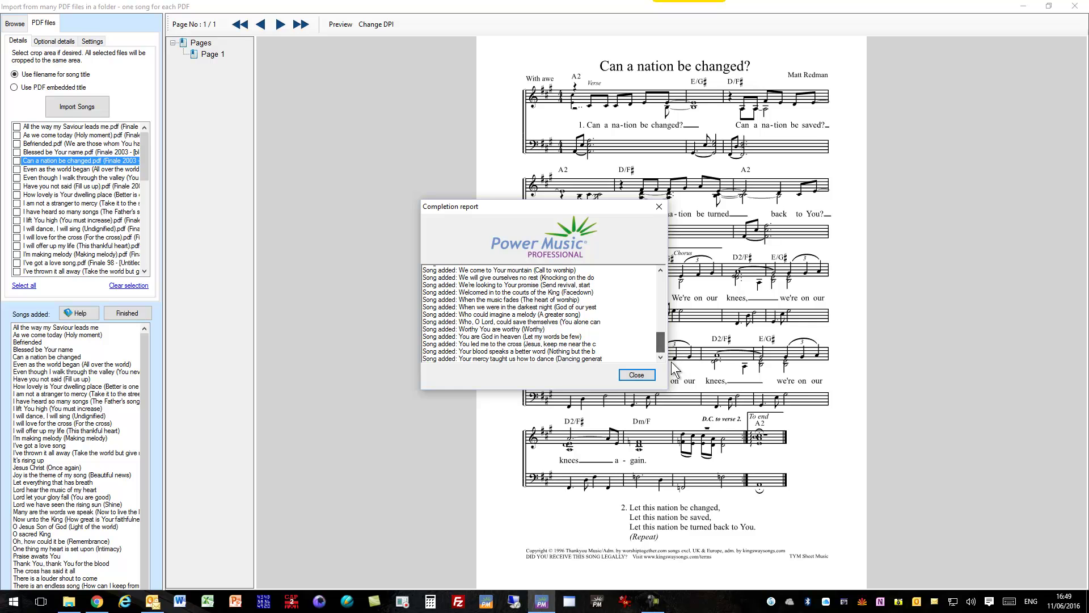
click(636, 375)
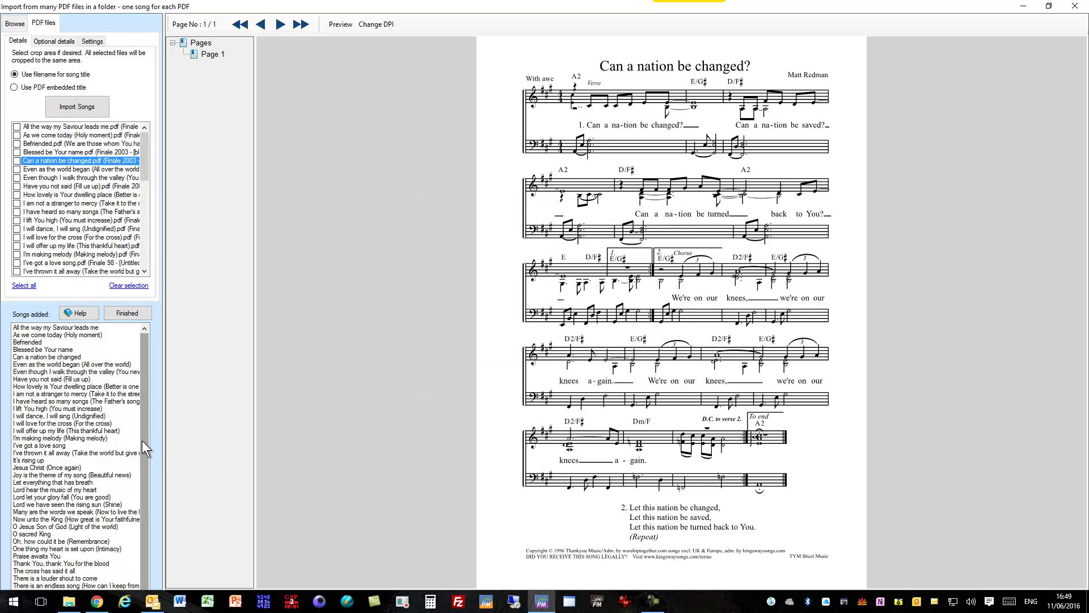
scroll(147, 448, down, 1)
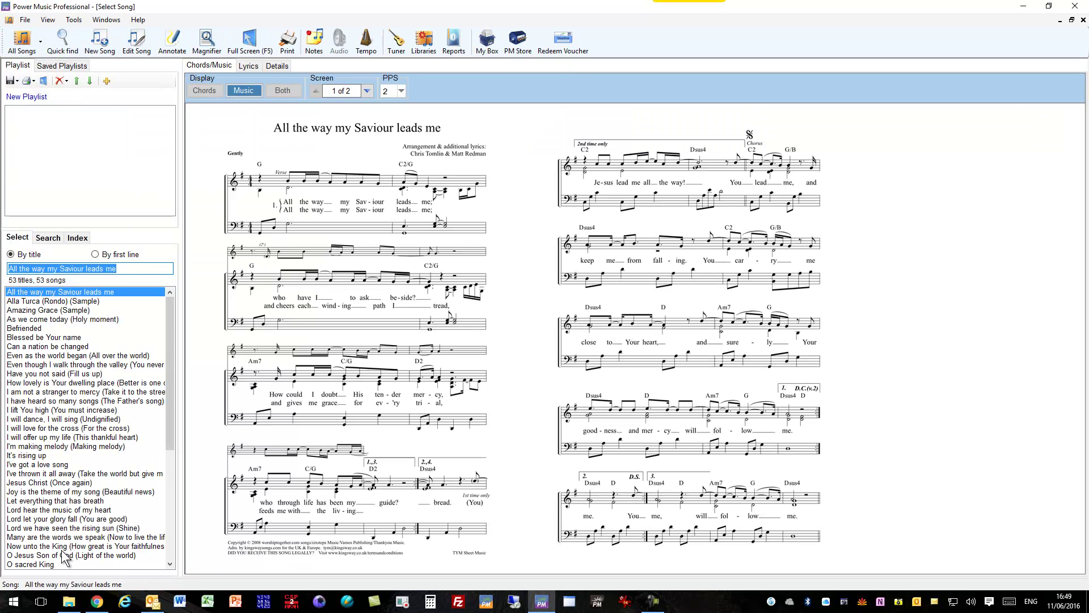
Step: Filter the song list to the Matt Redman library's 50 songs and display 'All the way my Saviour leads me' sheet music
mouse_move(168, 393)
mouse_down()
mouse_move(172, 504)
mouse_move(172, 383)
mouse_up()
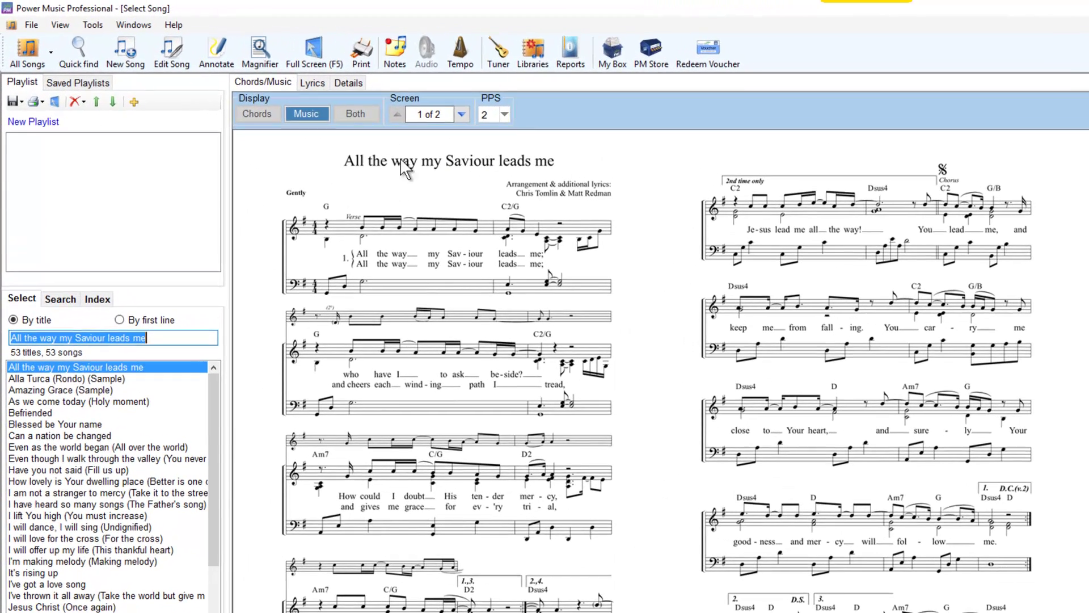
click(350, 81)
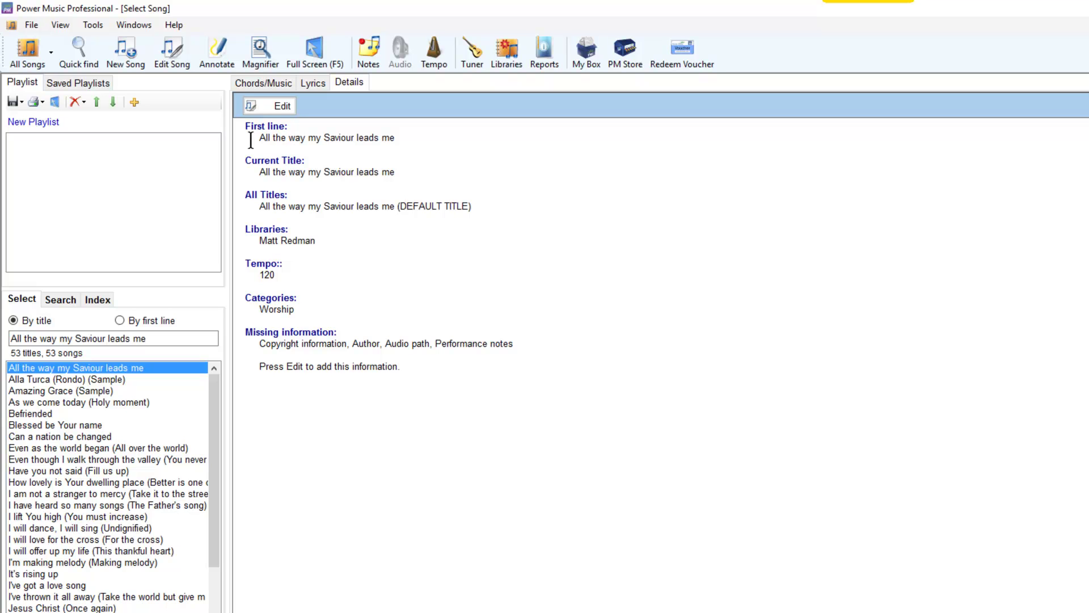
click(50, 52)
click(53, 107)
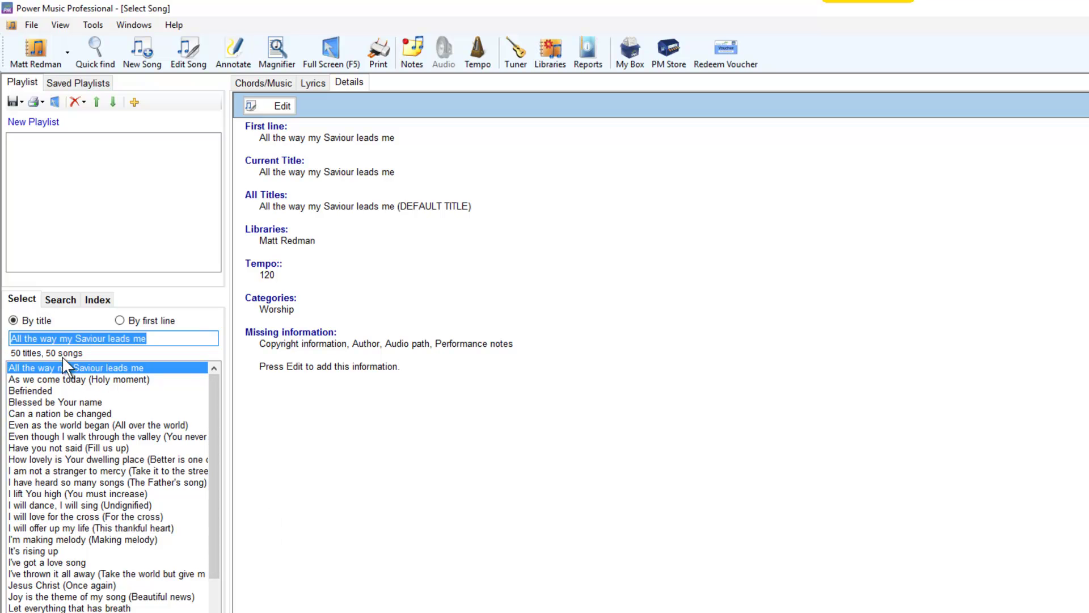
drag(216, 464, 216, 590)
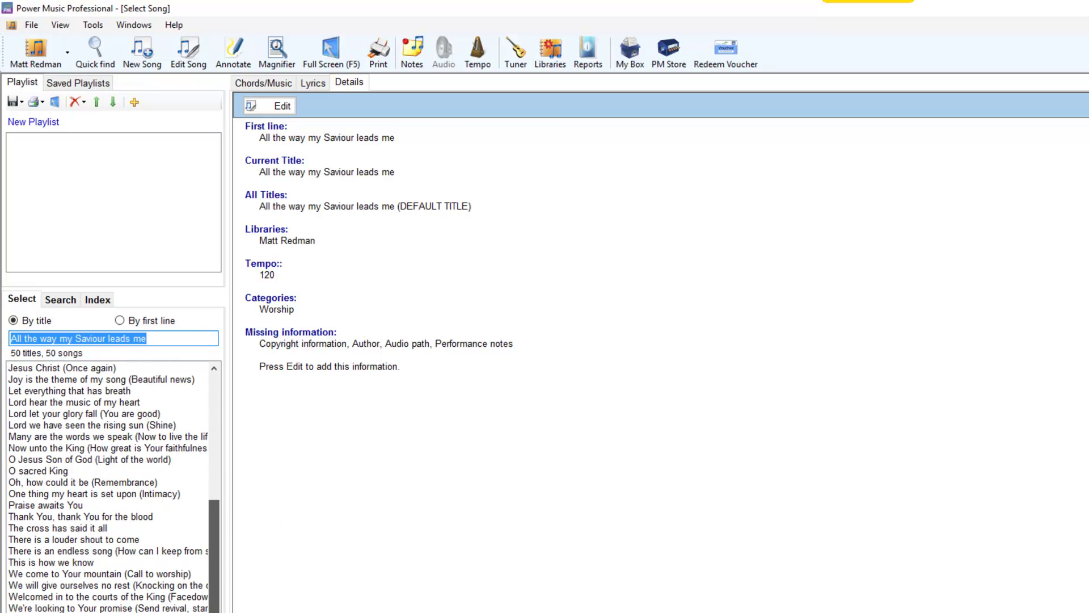
click(261, 81)
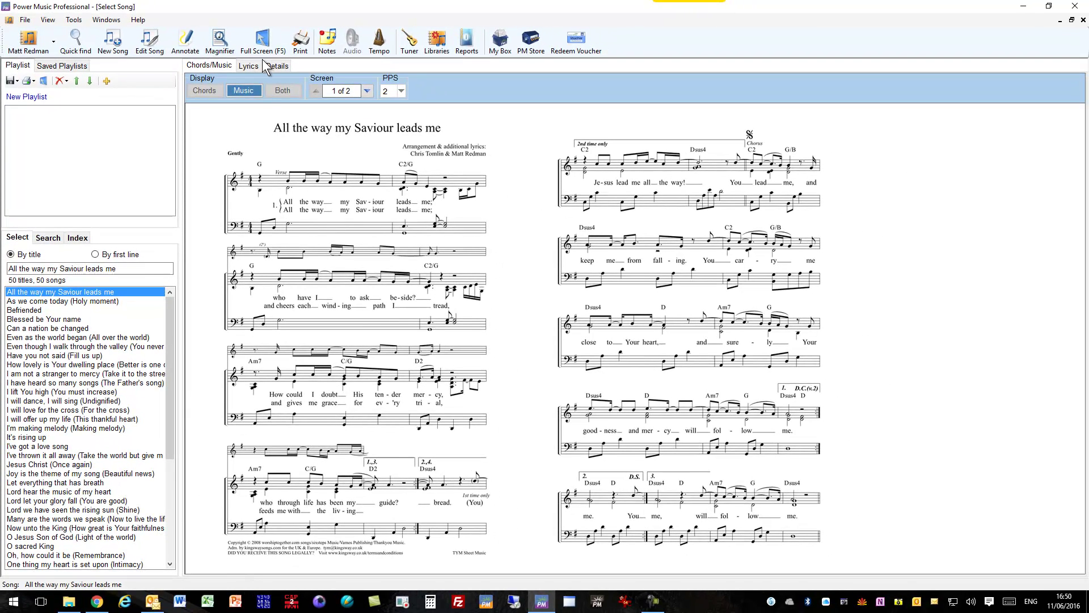
click(262, 39)
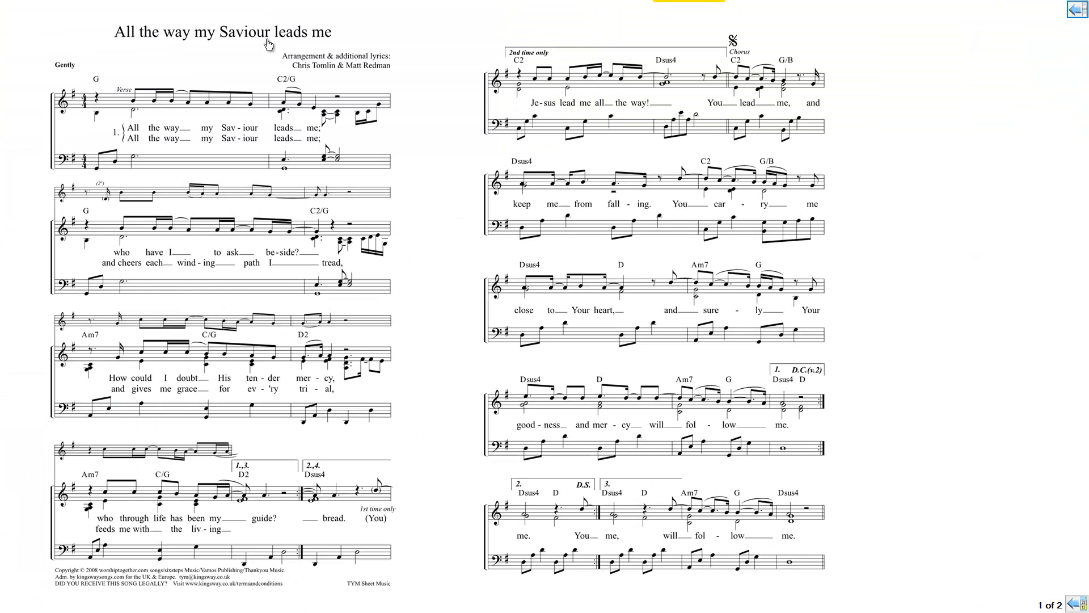
click(1041, 374)
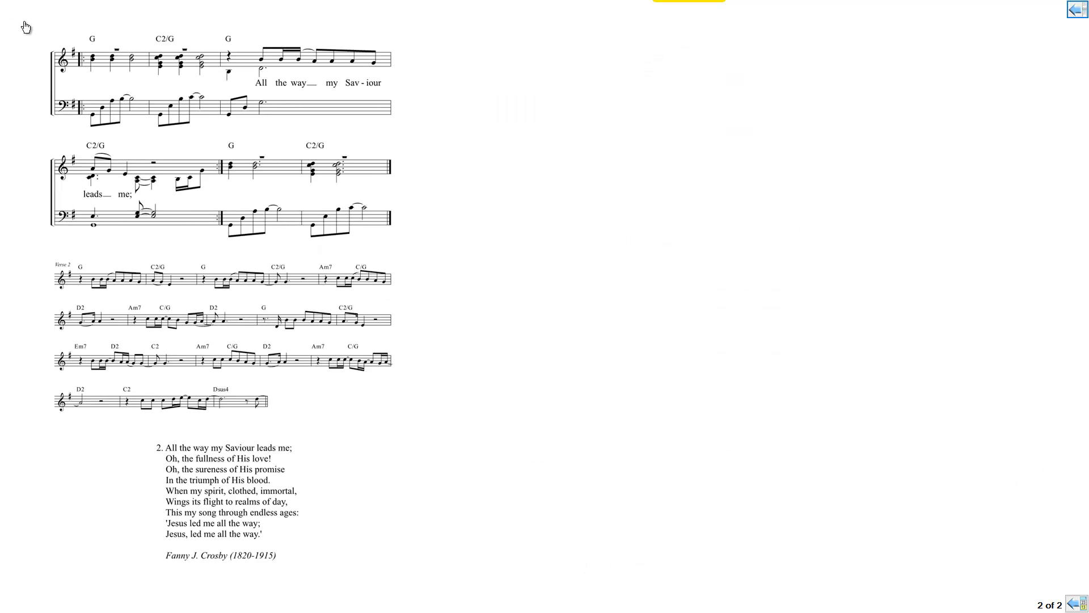
key(Escape)
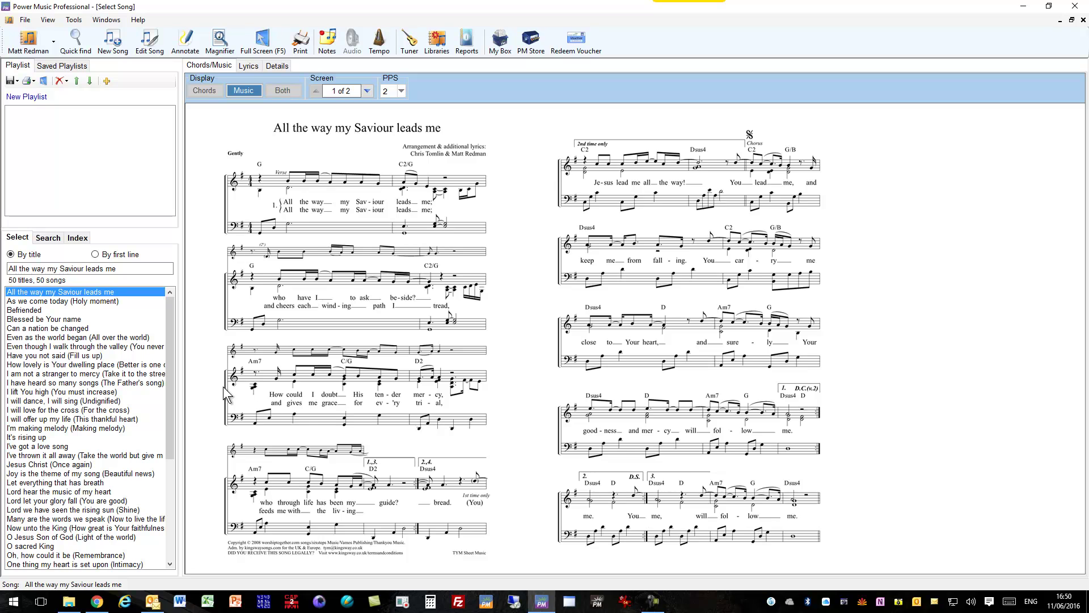